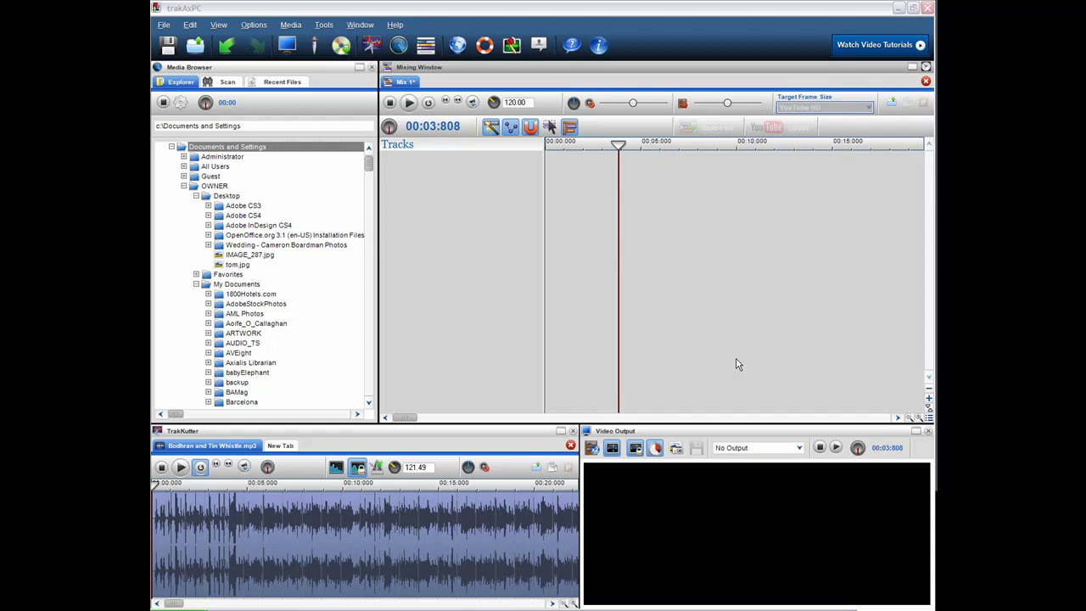
- In PowerPoint, start Save As and pick PNG Portable Network Graphics Format as the file type
left_click(489, 602)
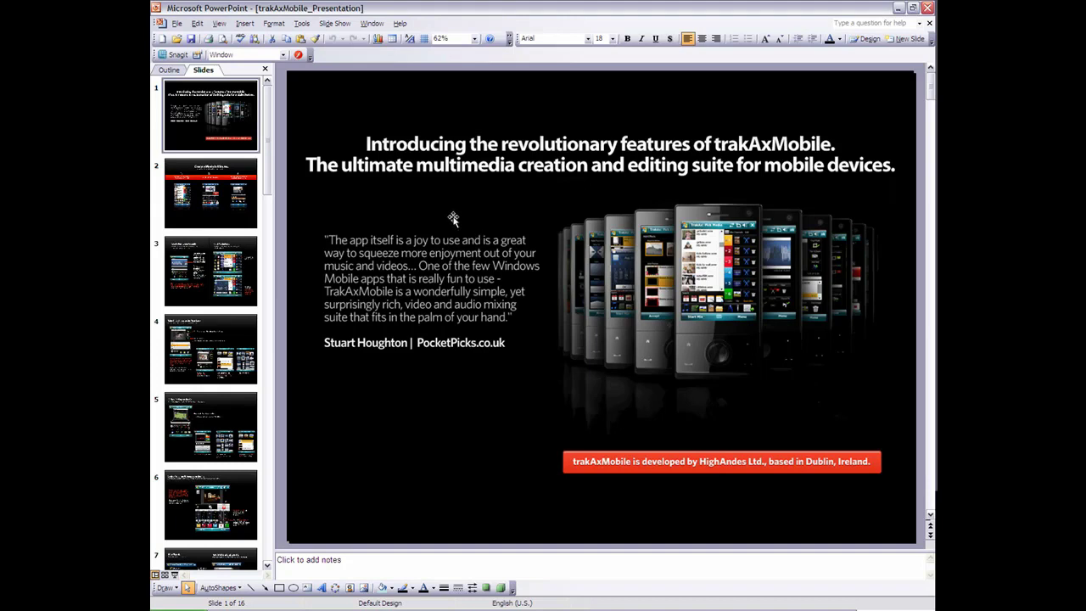
left_click(177, 24)
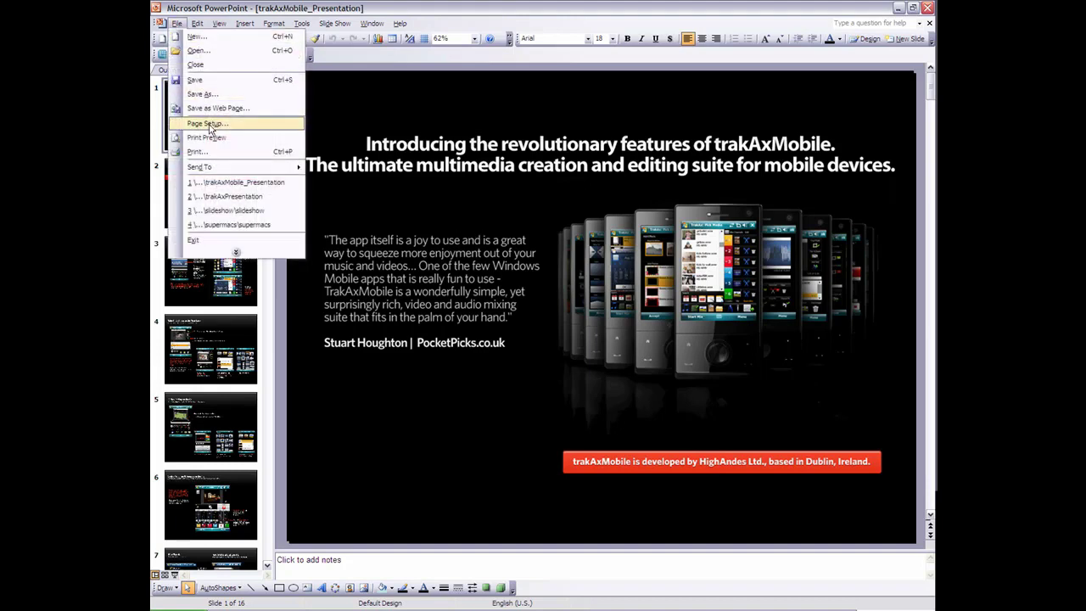
left_click(210, 100)
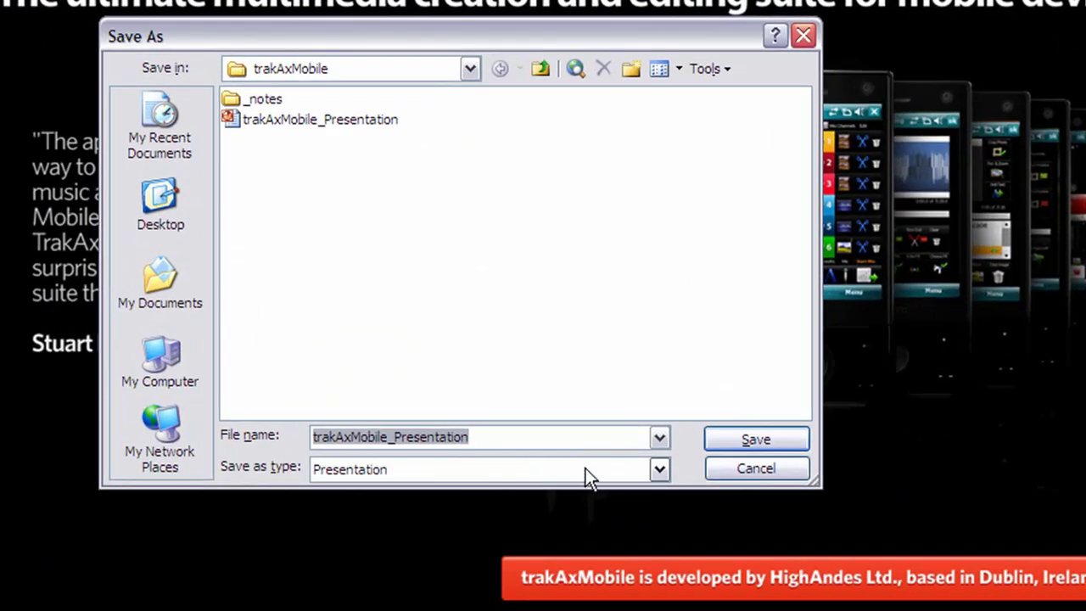
left_click(659, 470)
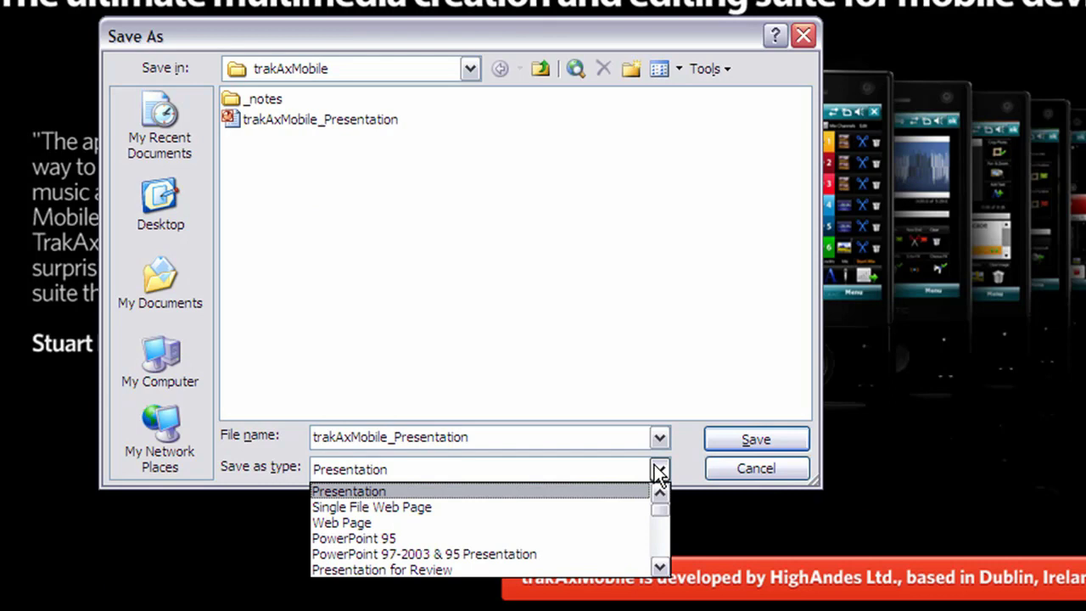
left_click_drag(654, 517, 659, 533)
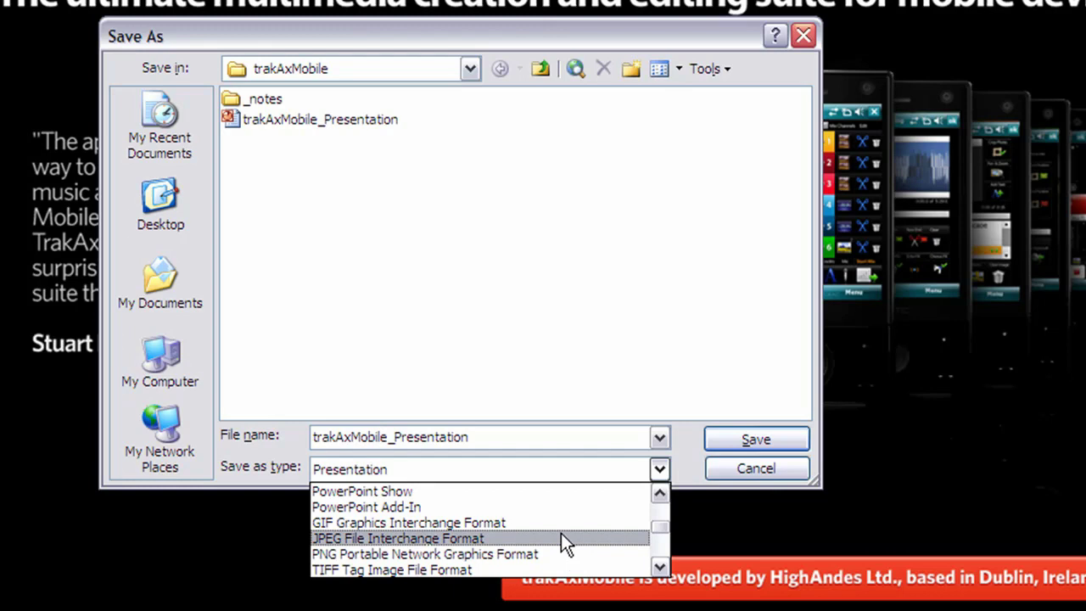
- Save the PNG export to the Desktop, exporting every slide, and dismiss the confirmation
left_click(541, 553)
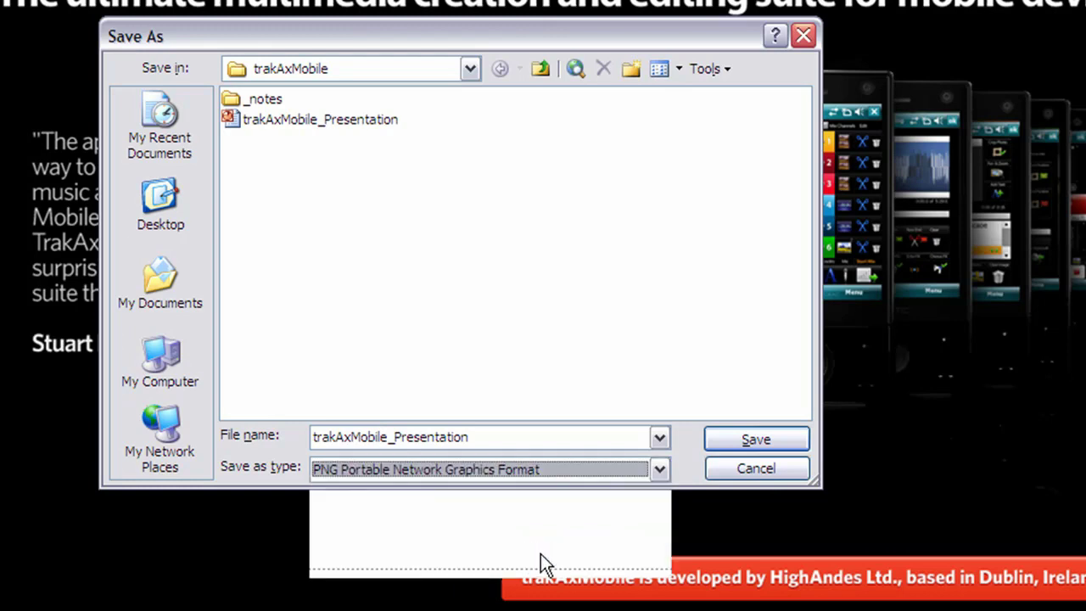
left_click(150, 202)
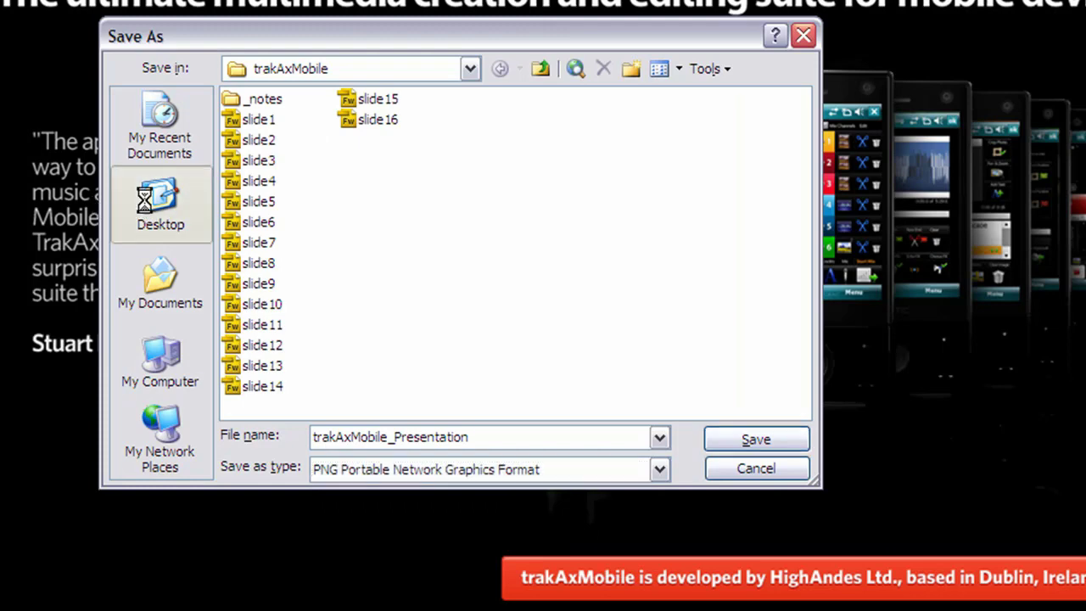
left_click(750, 437)
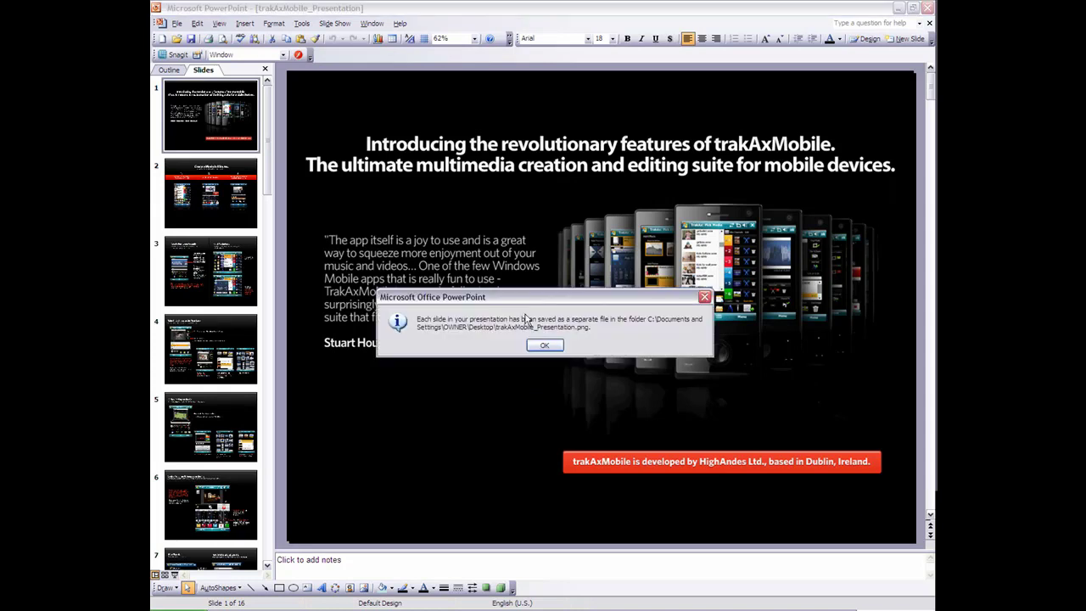
left_click(542, 348)
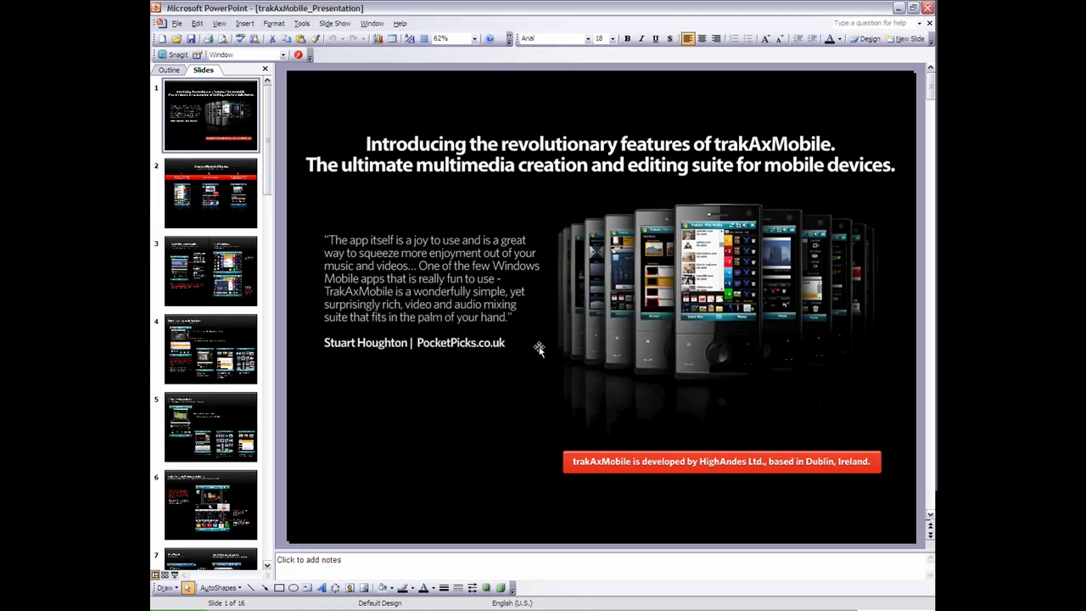
- Back in trakAxPC, add Slide1.PNG from the exported slides folder to the timeline as a new track
key("alt+Tab")
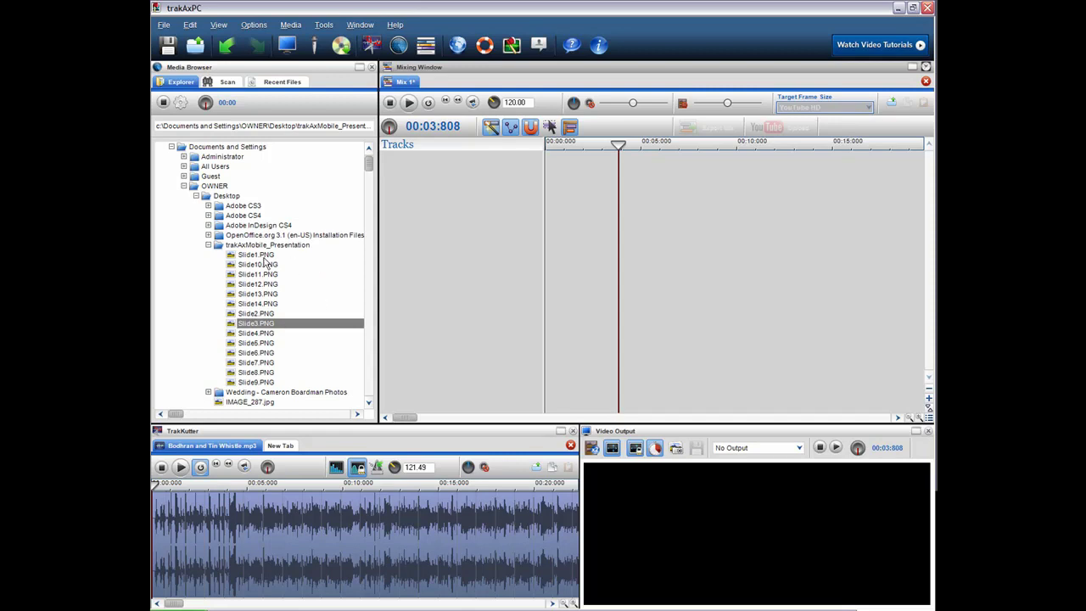
left_click(264, 256)
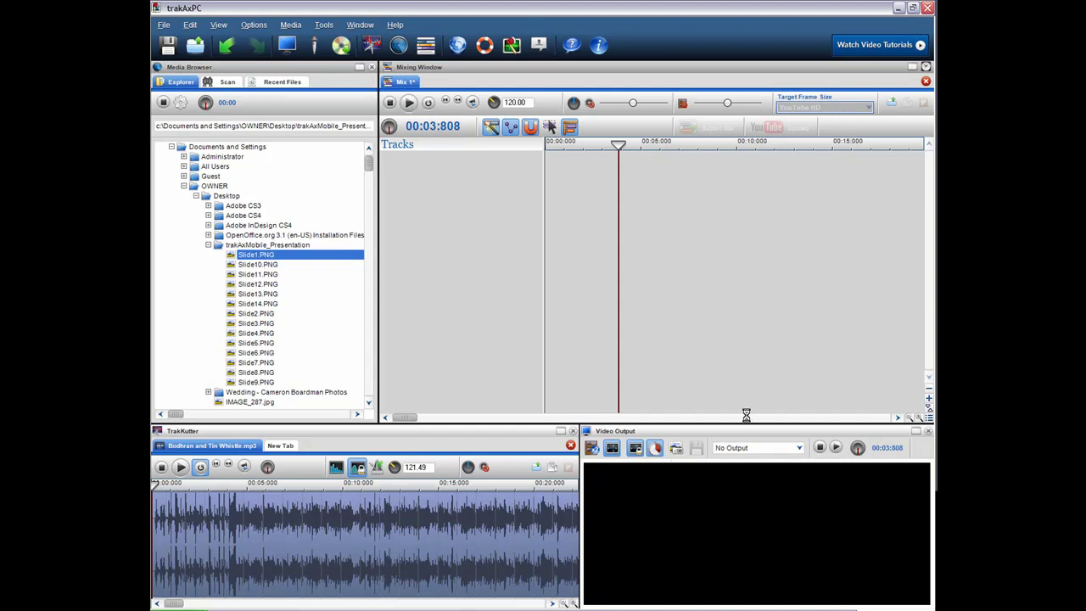
left_click_drag(732, 422, 734, 389)
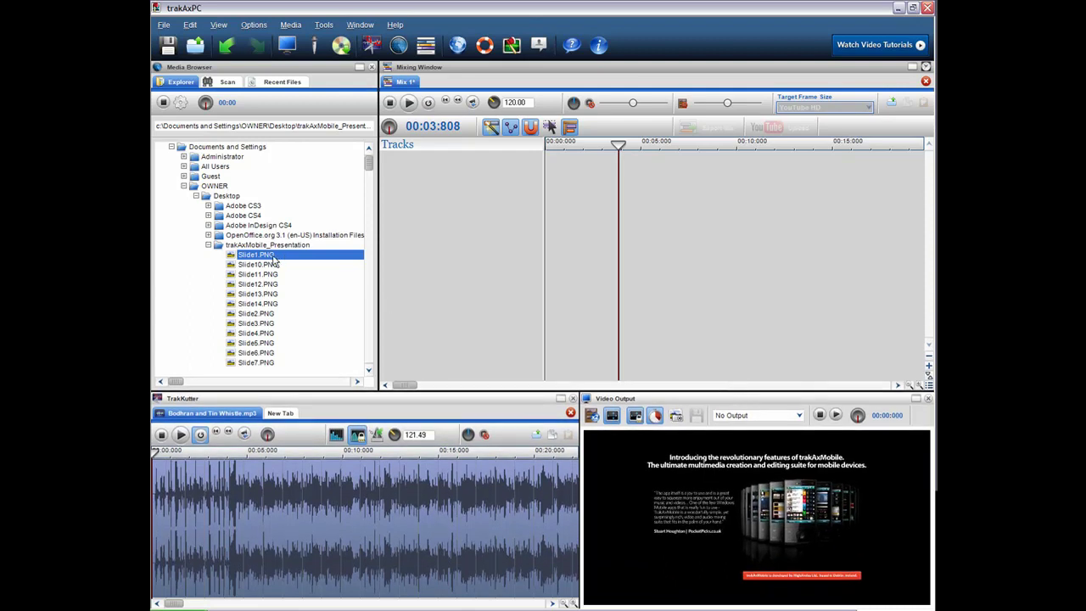
left_click_drag(272, 255, 598, 194)
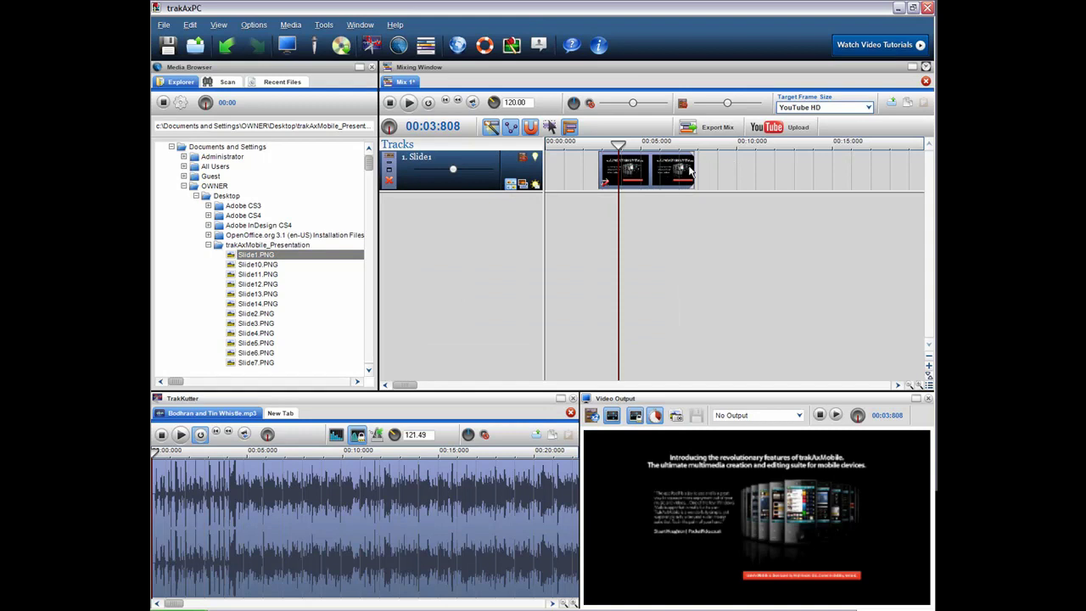
- Move the Slide1 clip to 00:00 and place Slide2.PNG directly after it on the same track
left_click(597, 172)
left_click_drag(596, 170, 546, 167)
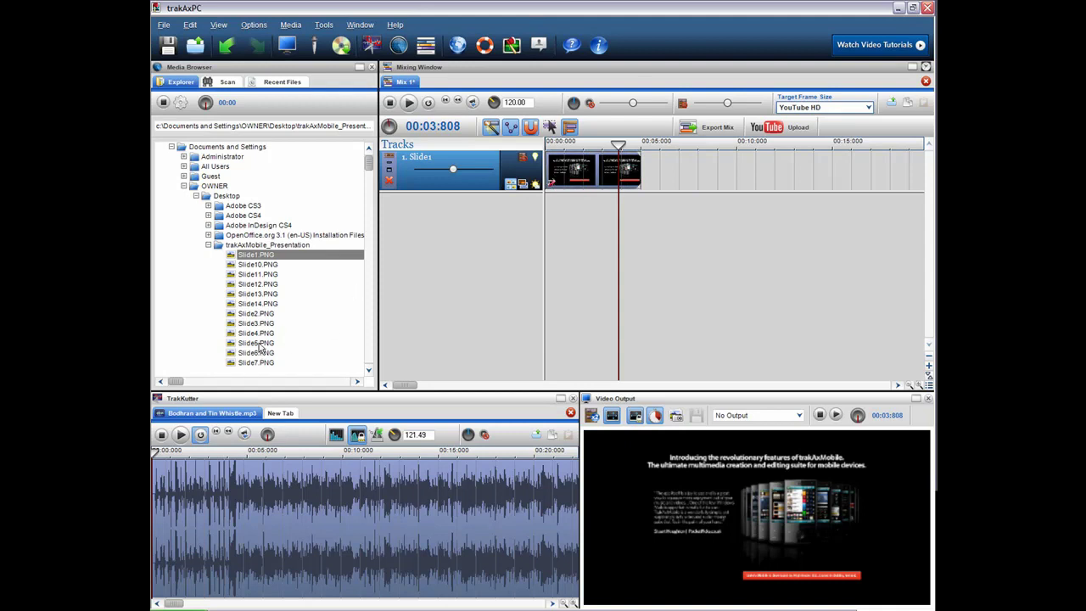
left_click(257, 315)
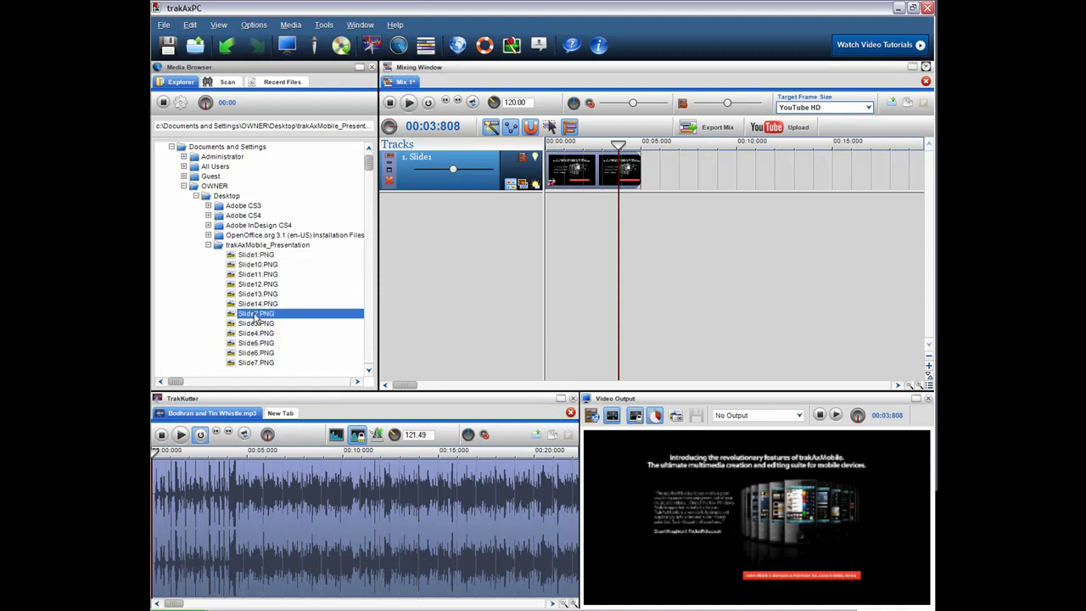
left_click_drag(254, 321, 665, 175)
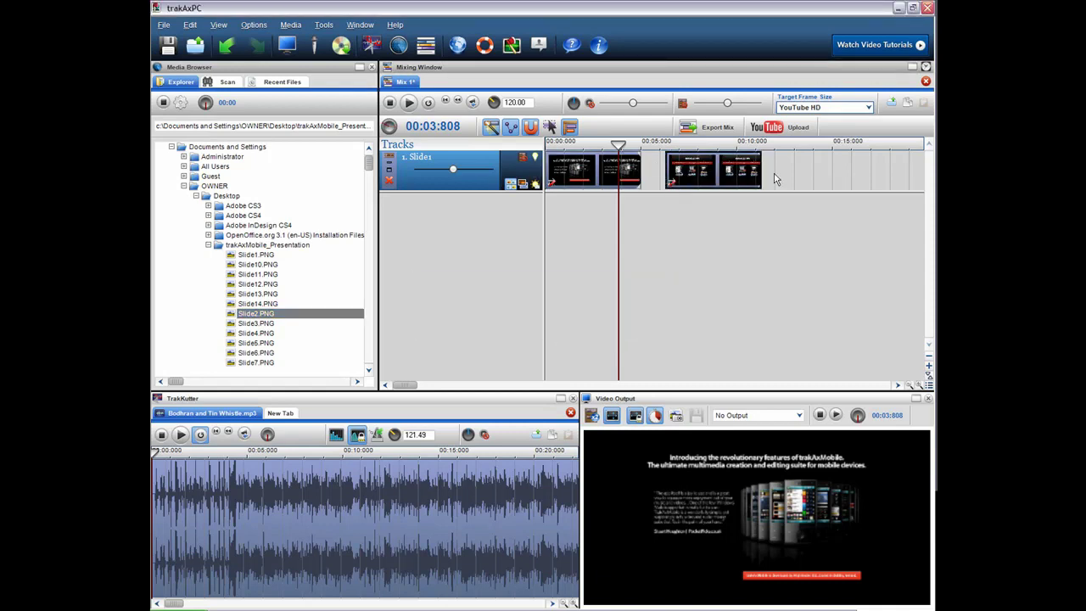
left_click_drag(665, 174, 614, 173)
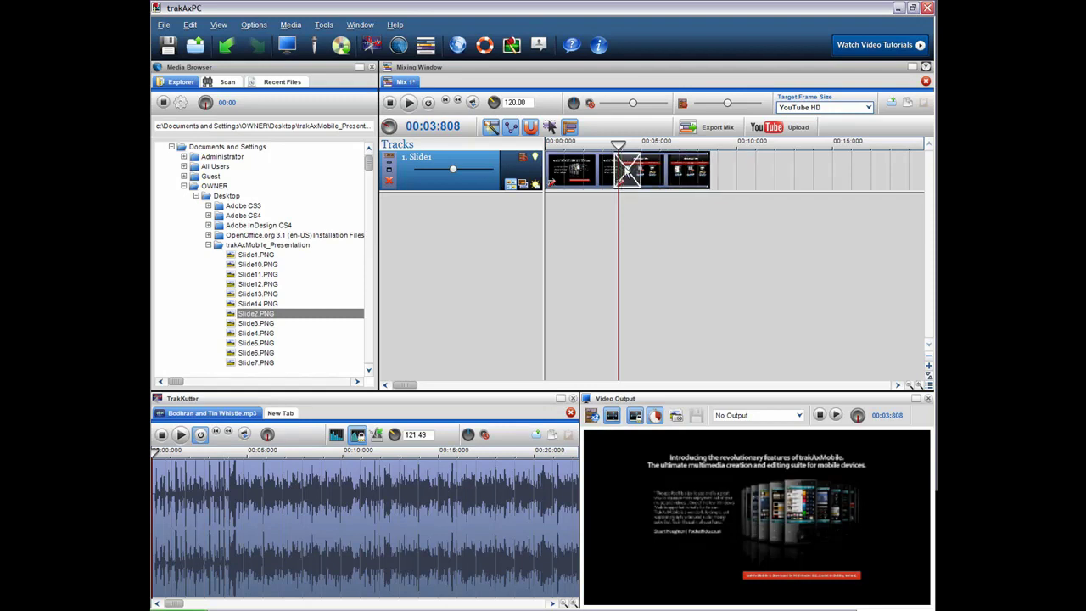
- Insert a Slide transition on the Slide2 clip and add Slide3.PNG further along the track
right_click(627, 169)
mouse_move(660, 175)
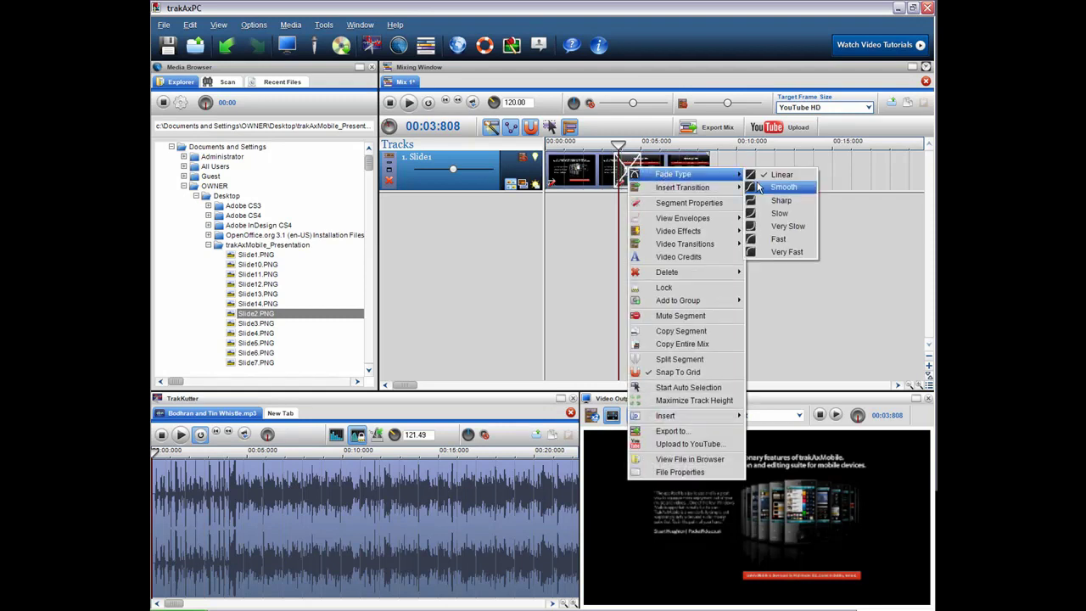
mouse_move(723, 190)
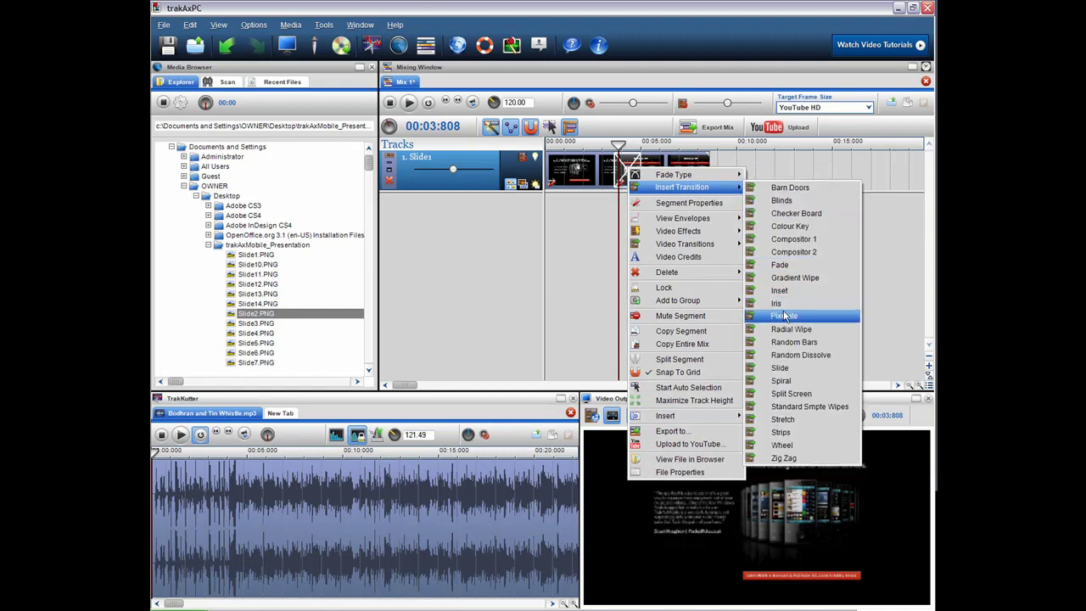
left_click(783, 369)
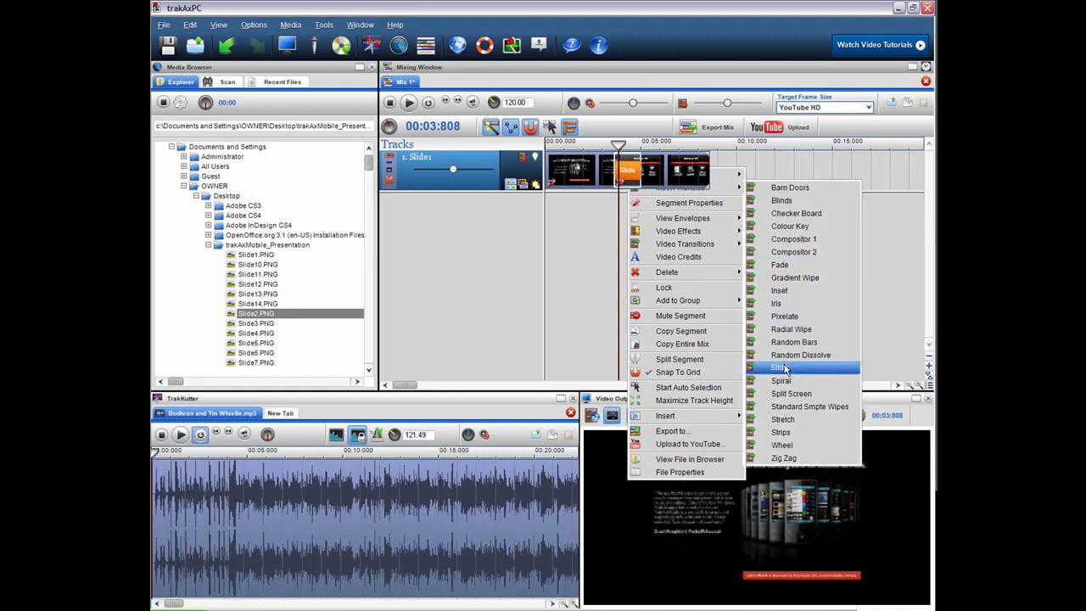
left_click_drag(253, 324, 727, 181)
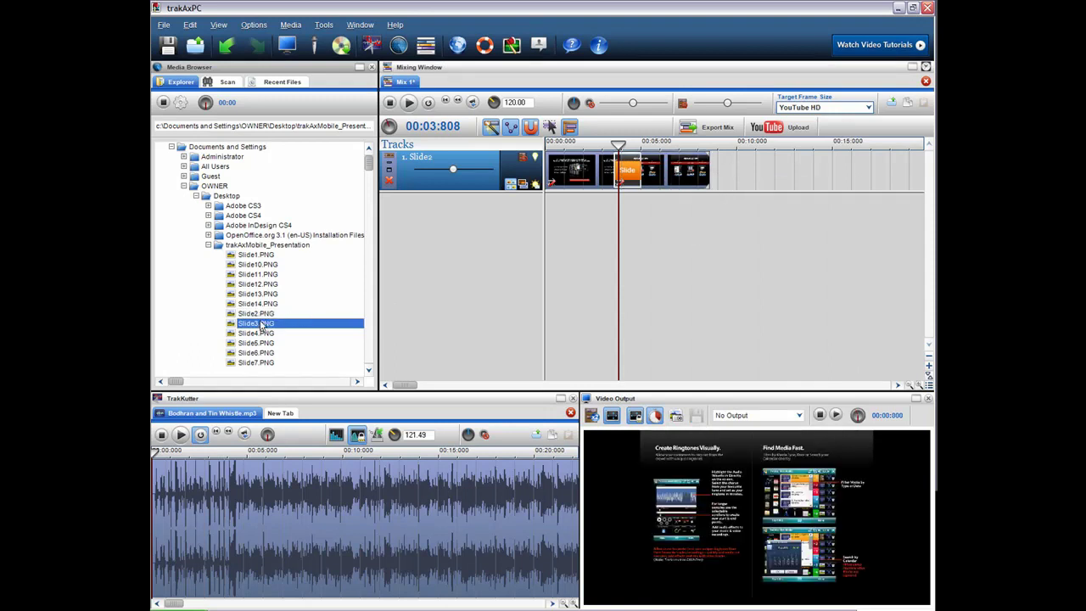
left_click_drag(265, 323, 747, 165)
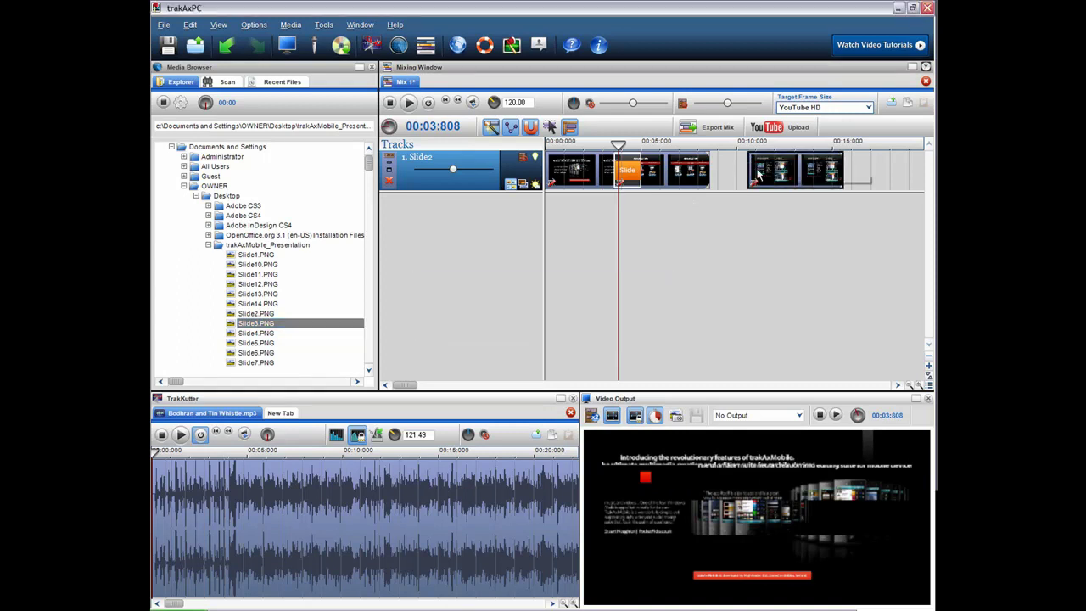
- Close the gap before Slide3 and set the slide-to-slide transition's fade type to Slow
left_click(685, 171)
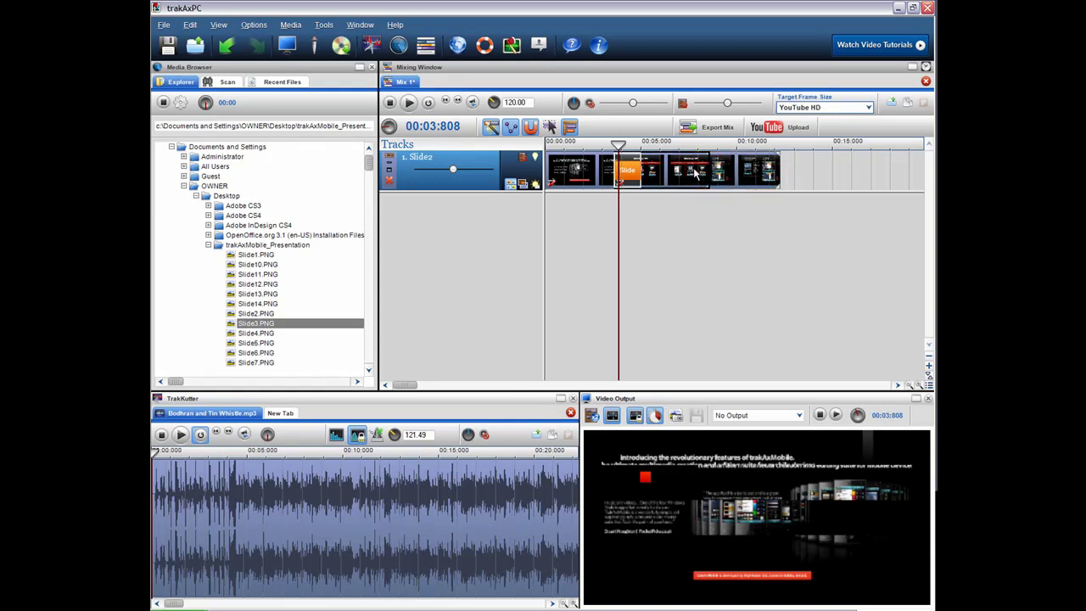
right_click(696, 170)
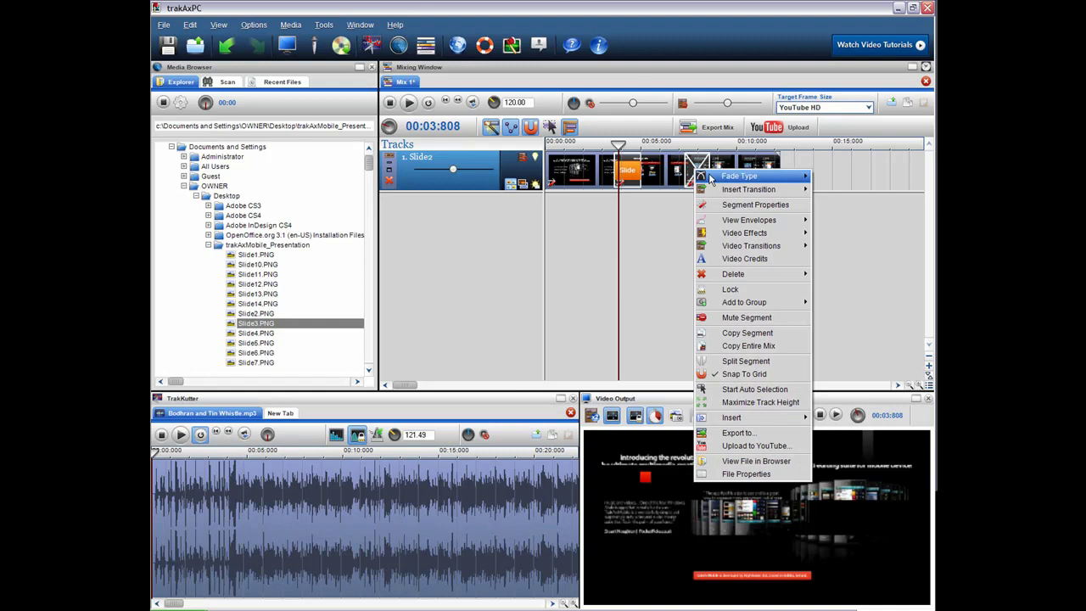
mouse_move(717, 178)
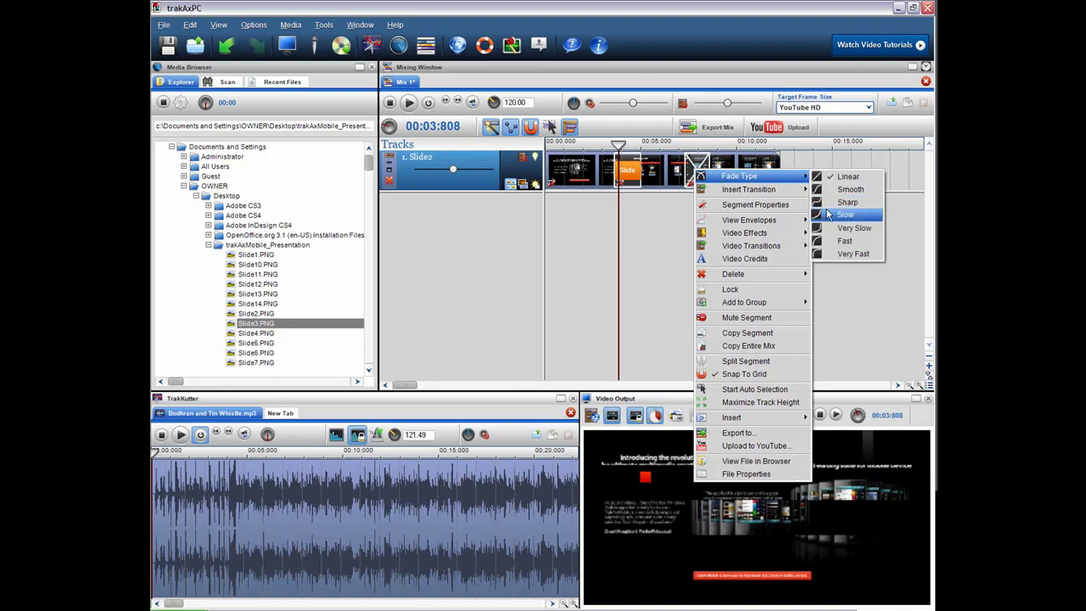
left_click(844, 215)
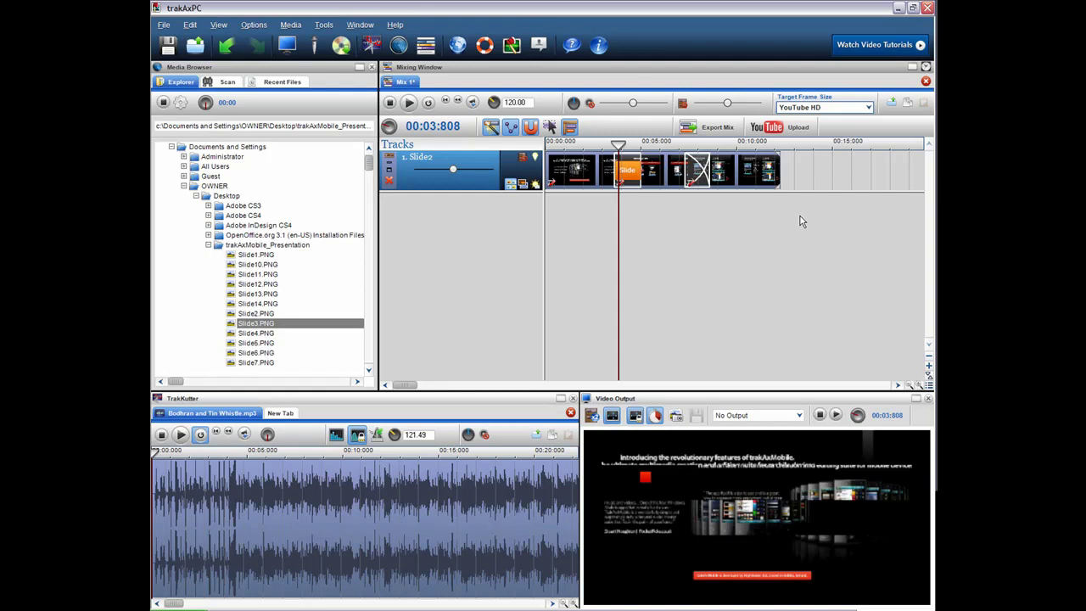
- Add Jazz Rex.MP3 from Recent Files as a new track and move its clip to 00:00
left_click(268, 86)
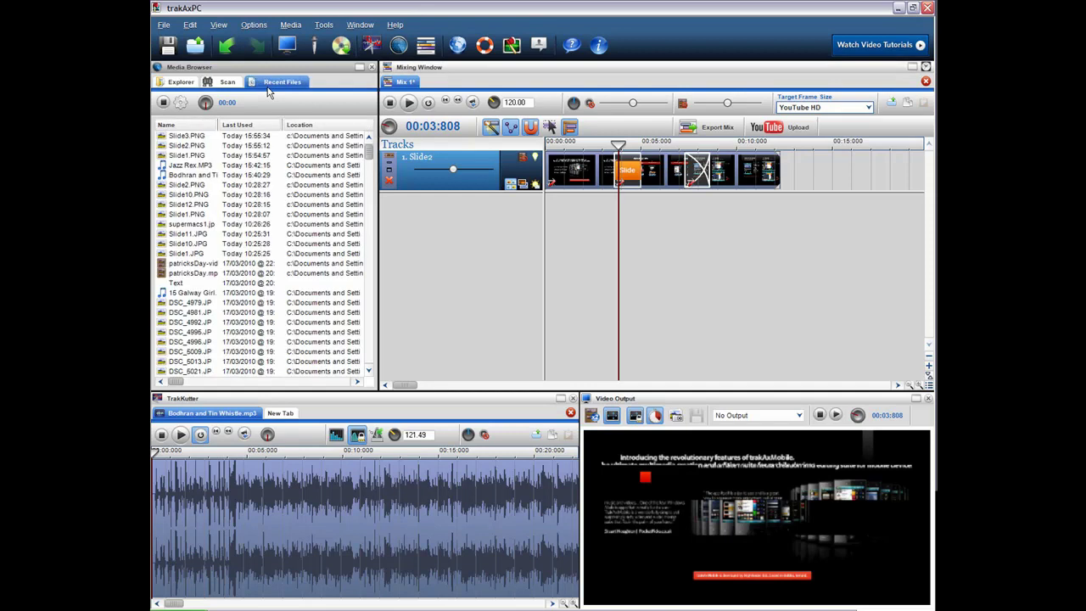
left_click(187, 168)
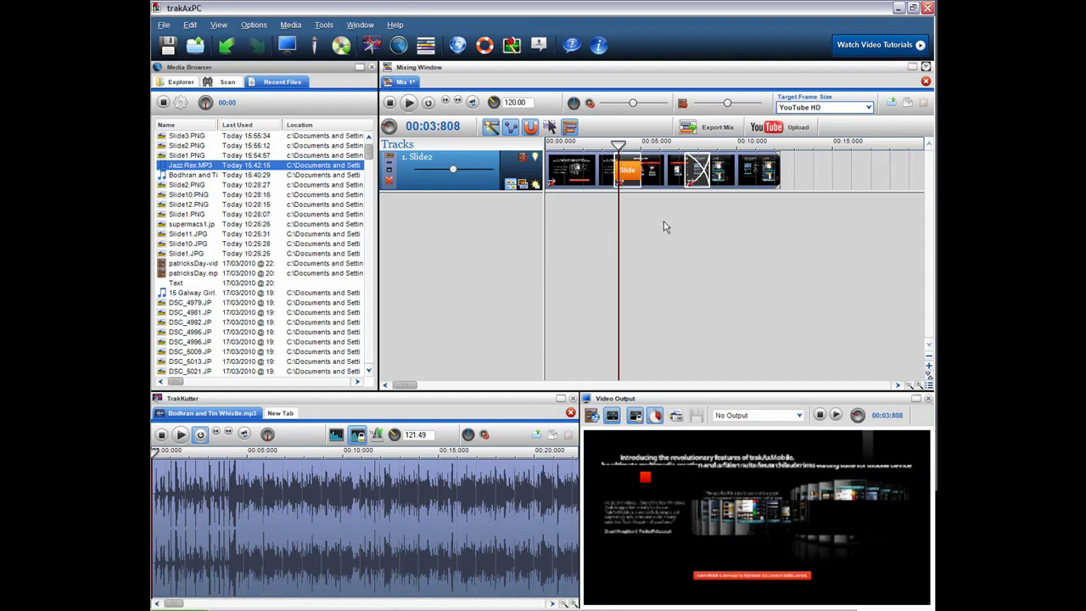
left_click_drag(665, 226, 664, 222)
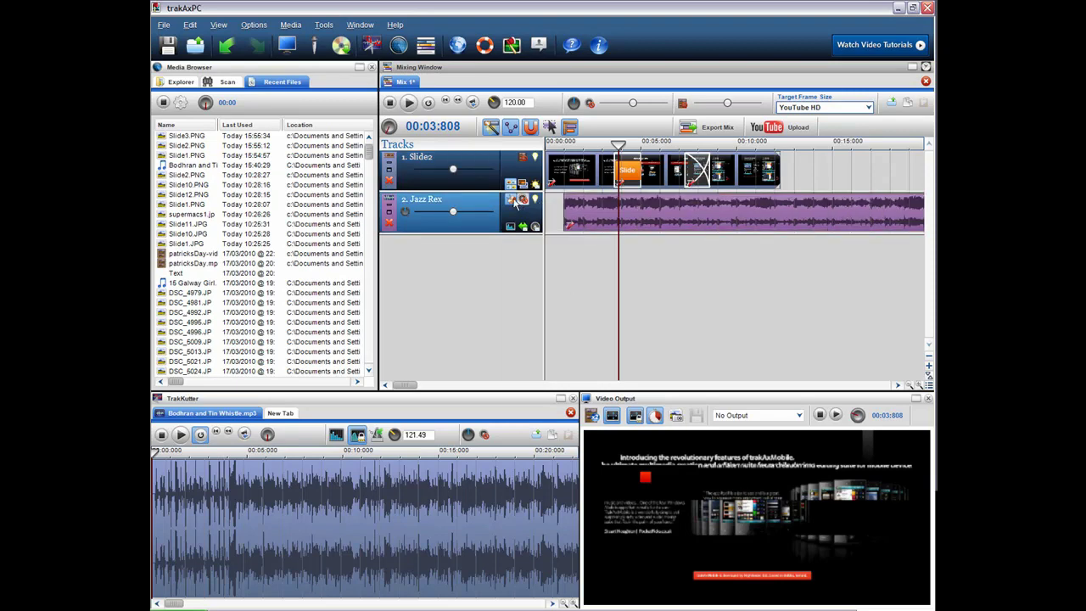
left_click_drag(585, 214, 538, 214)
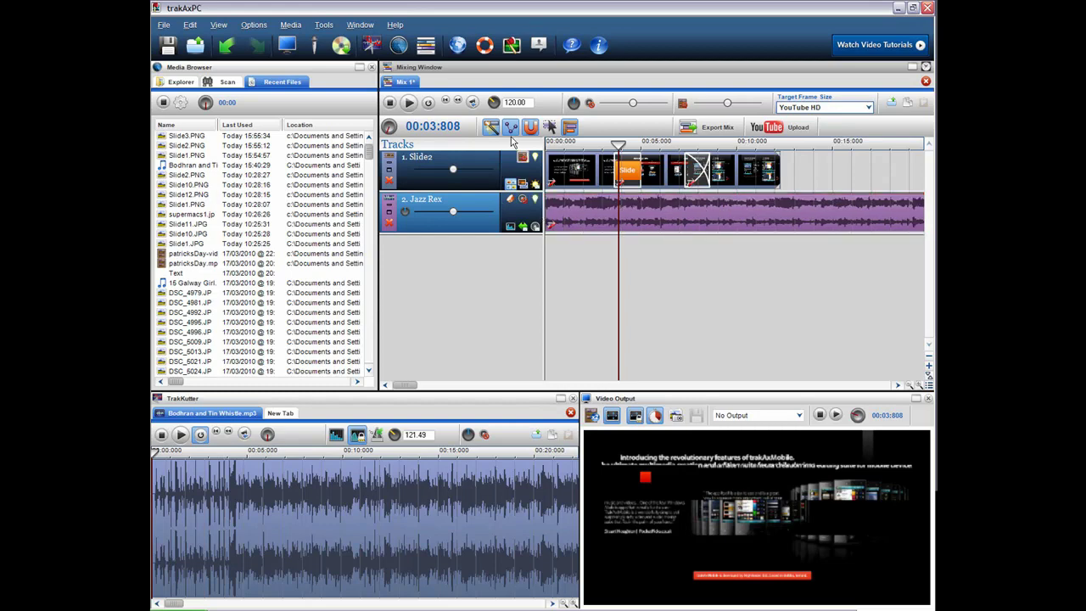
- Rewind the mix to 00:00:000 and resize the panels to enlarge the Video Output preview
left_click(446, 101)
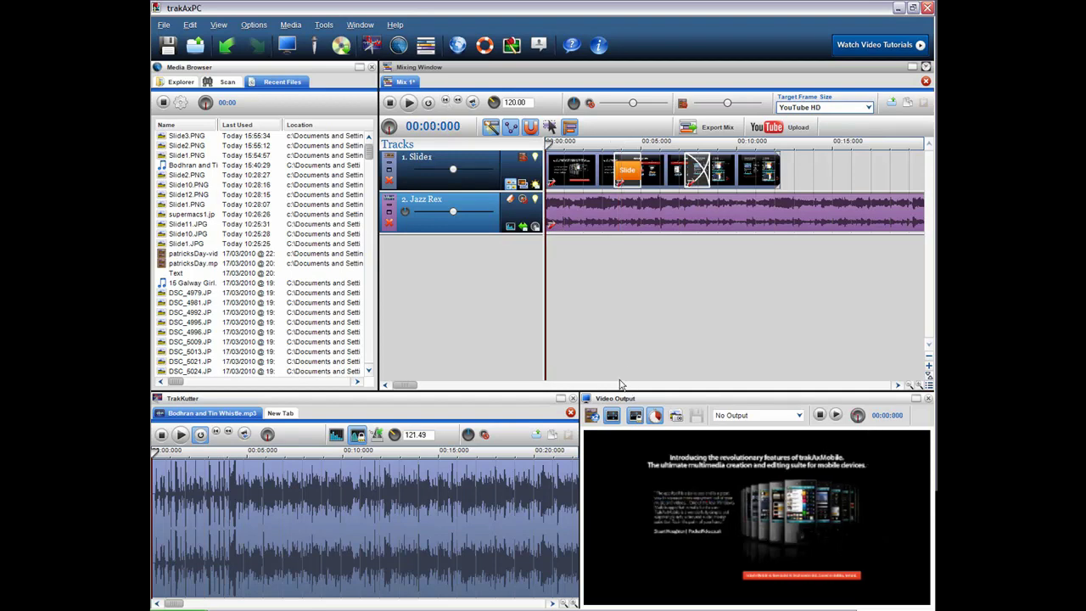
left_click_drag(615, 391, 617, 341)
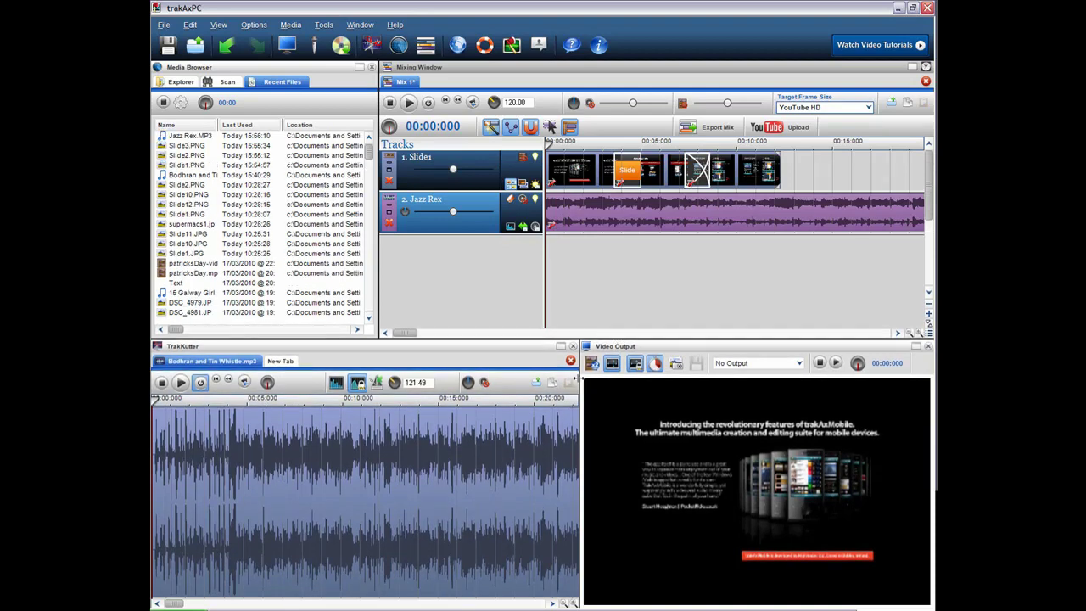
left_click_drag(581, 383, 510, 373)
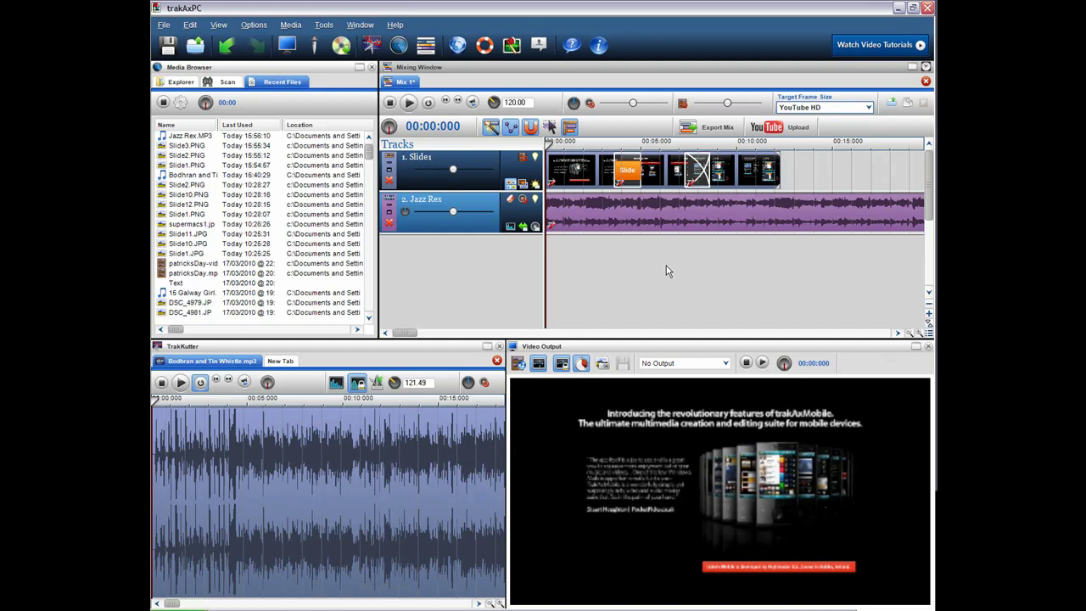
- Record a short microphone narration, Take 038.mp3, while the mix plays
left_click(314, 44)
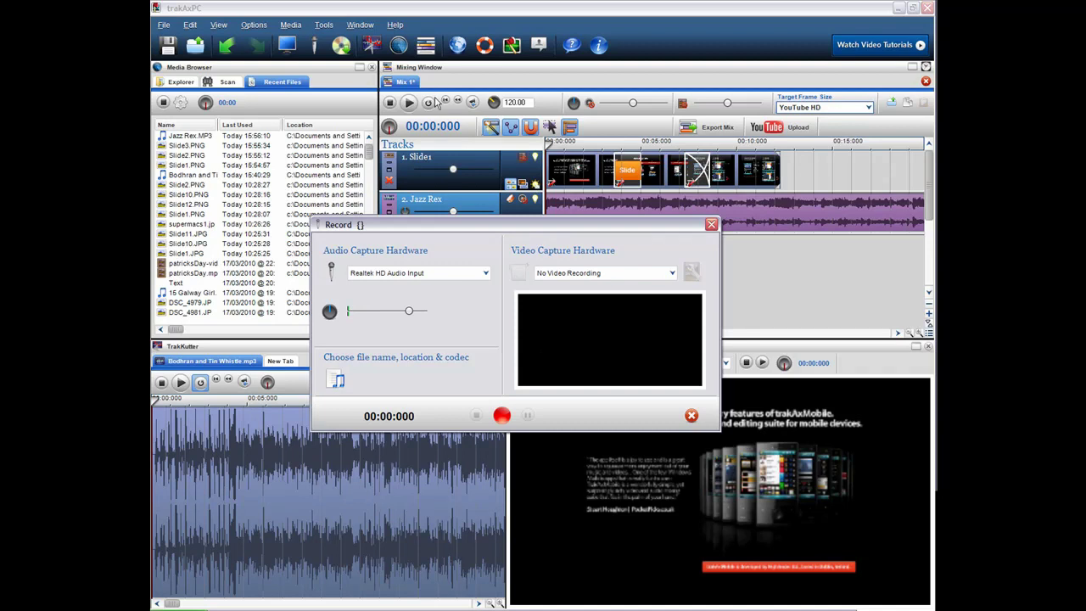
left_click(408, 102)
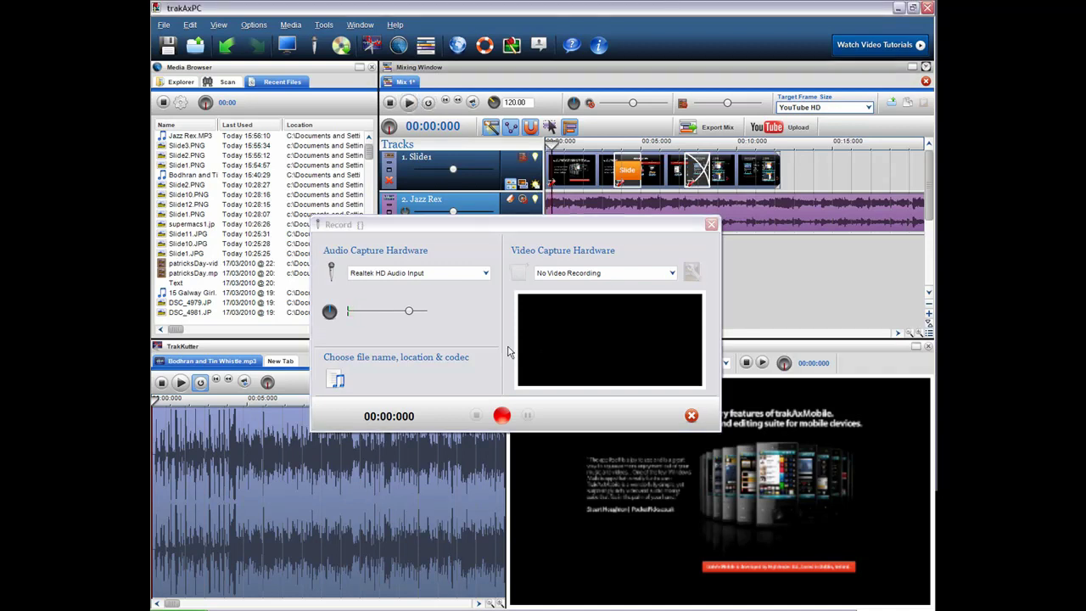
left_click(502, 413)
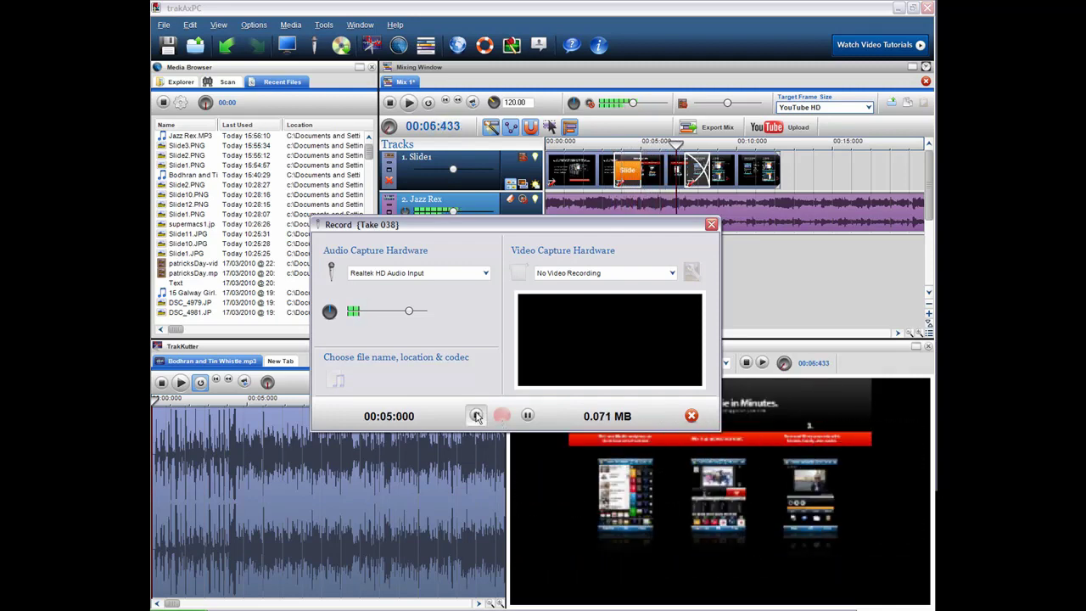
left_click(476, 415)
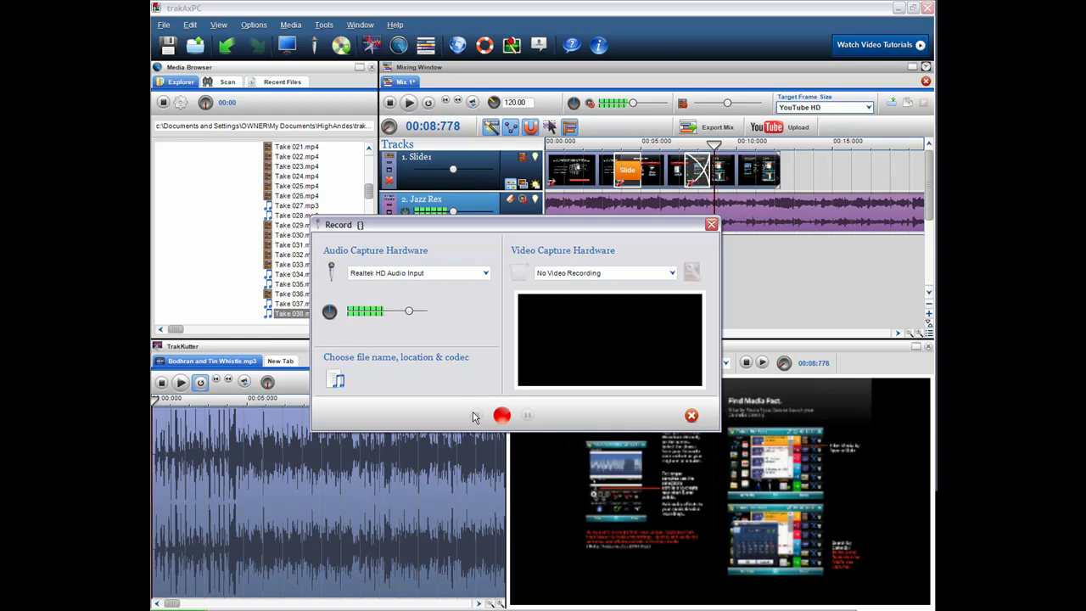
- Close the Record window, stop playback, and place Take 038.mp3 on a third track at 00:00
left_click(710, 224)
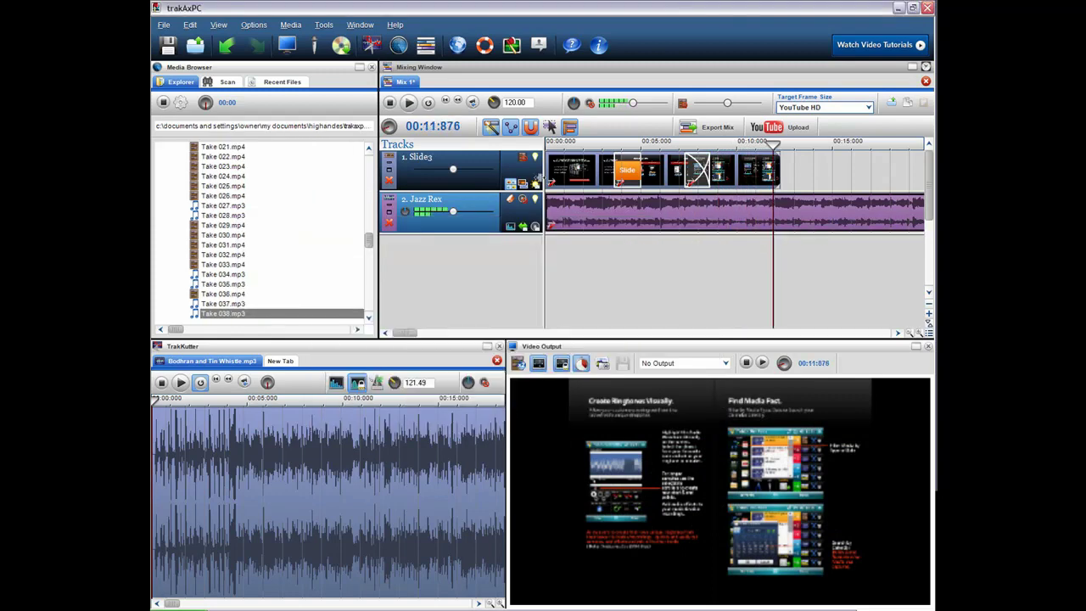
left_click(390, 102)
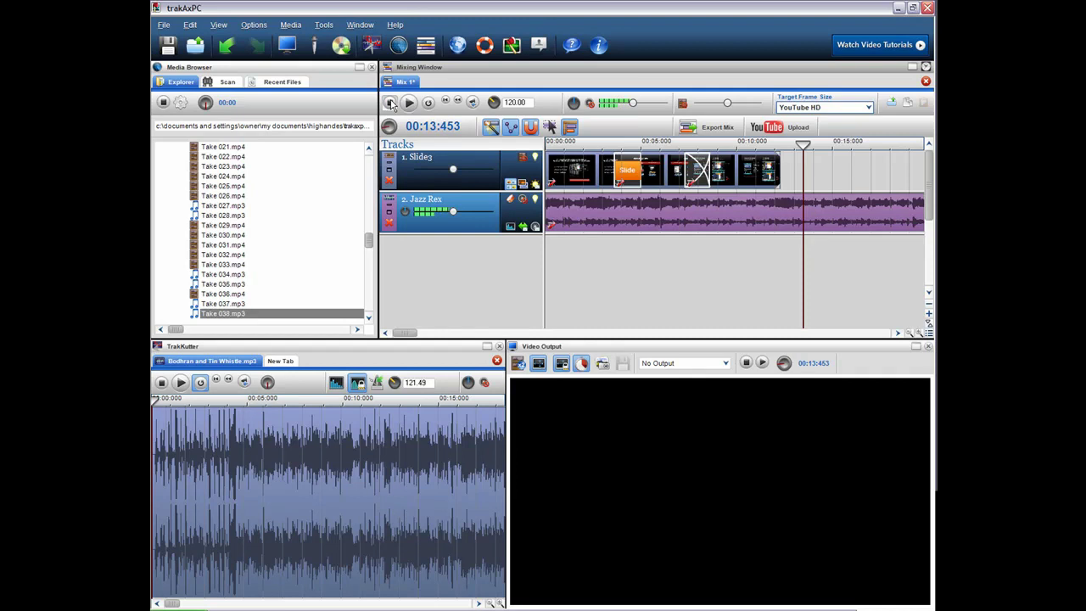
left_click(237, 314)
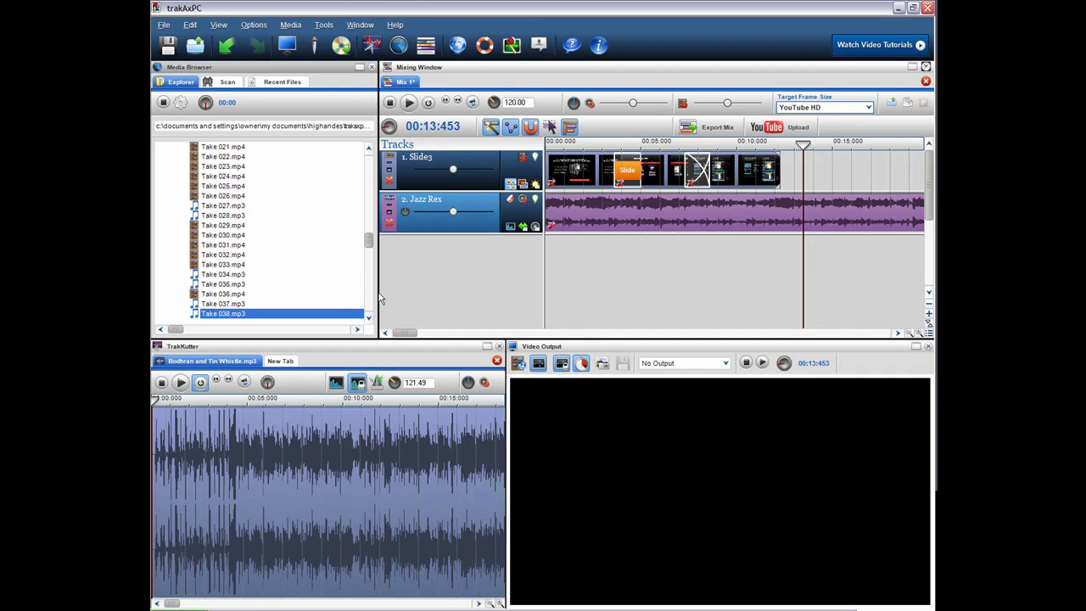
left_click_drag(239, 315, 602, 256)
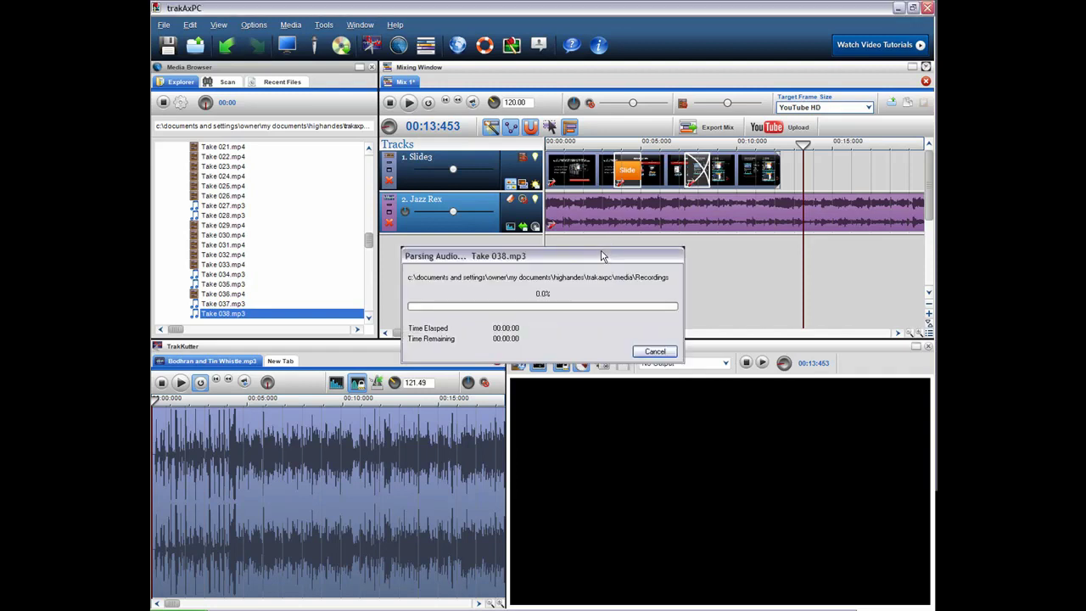
left_click(617, 259)
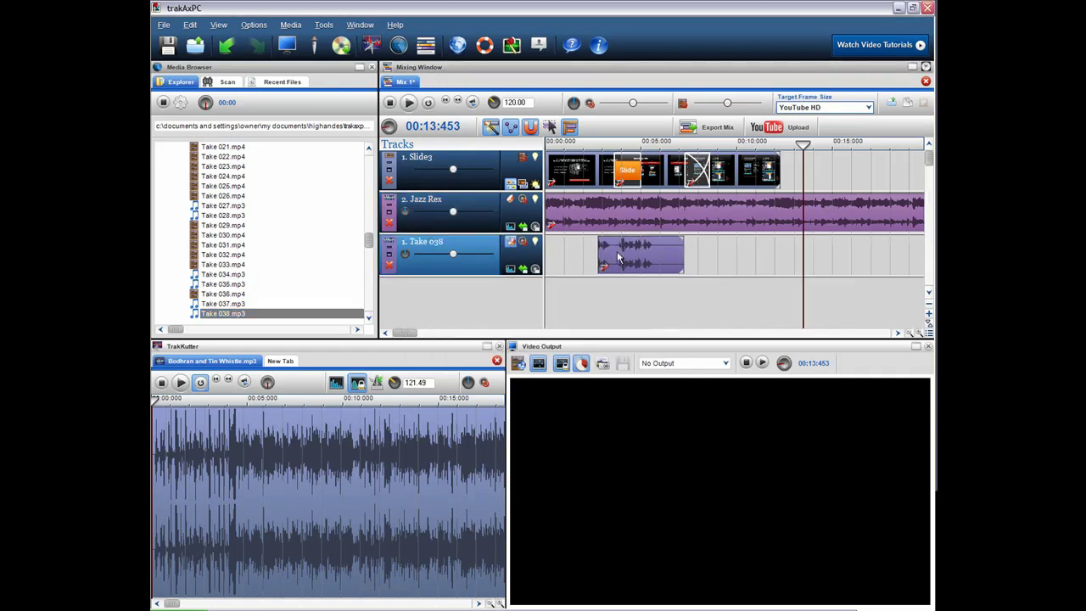
left_click_drag(621, 248, 557, 253)
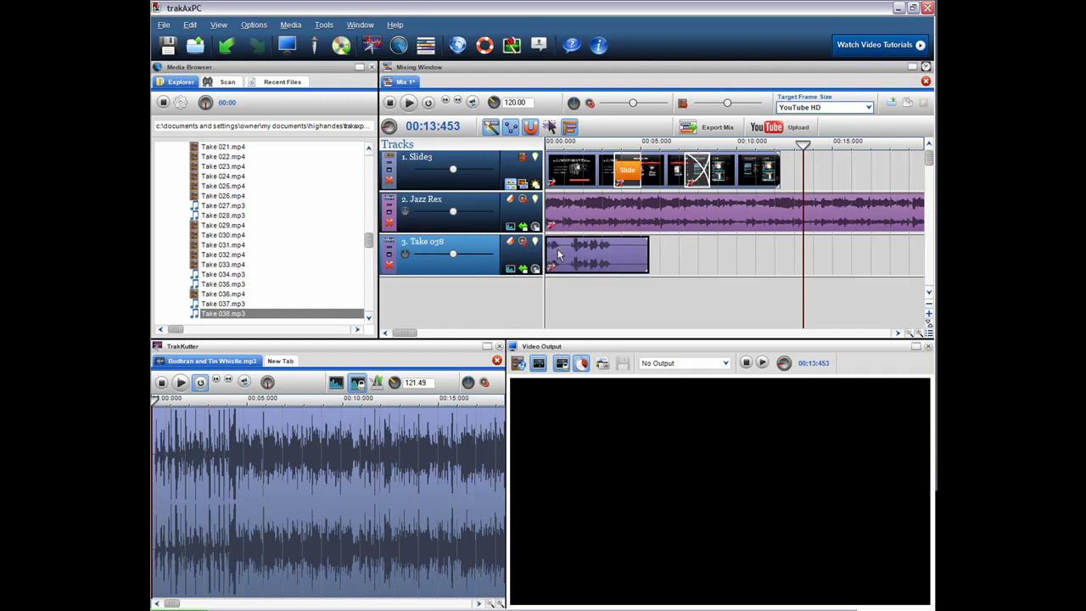
left_click_drag(557, 251, 557, 250)
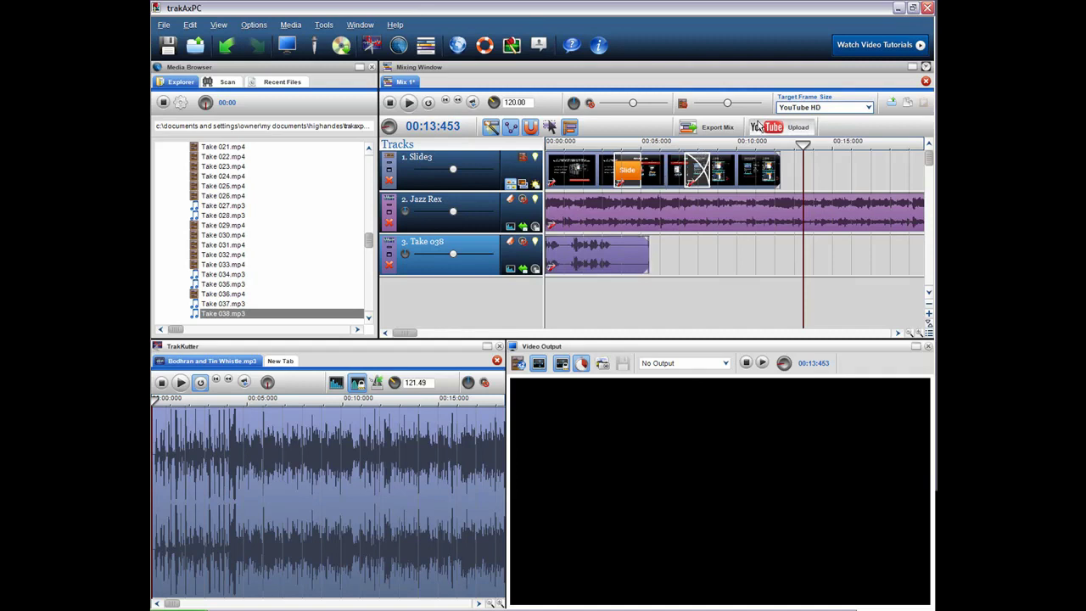